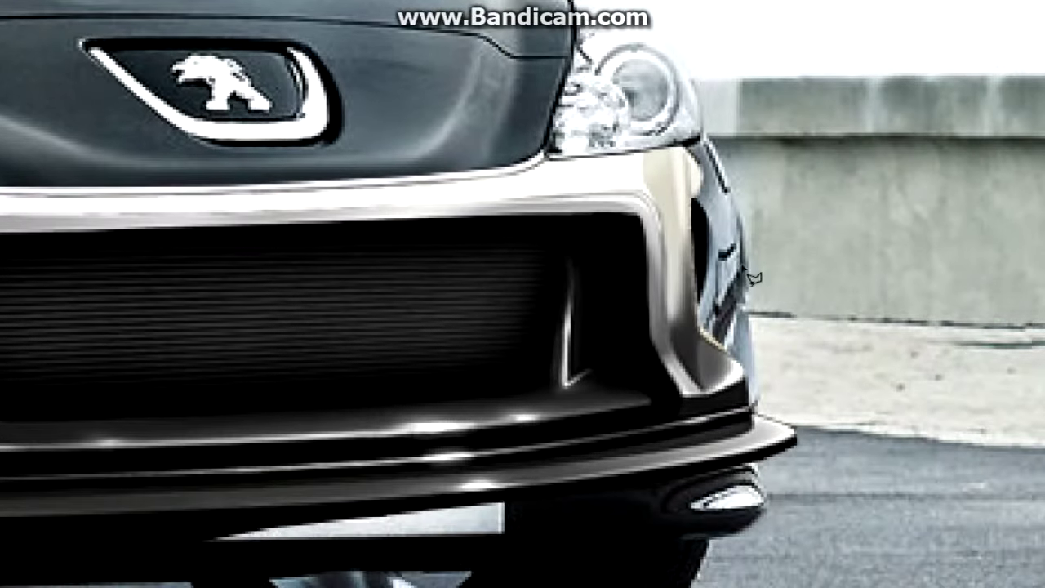
# Step: Rotate the bumper layer about −6.5° with Free Transform so it sits flush with the front
pyautogui.rightClick(725, 335)
pyautogui.click(782, 472)
pyautogui.rightClick(745, 105)
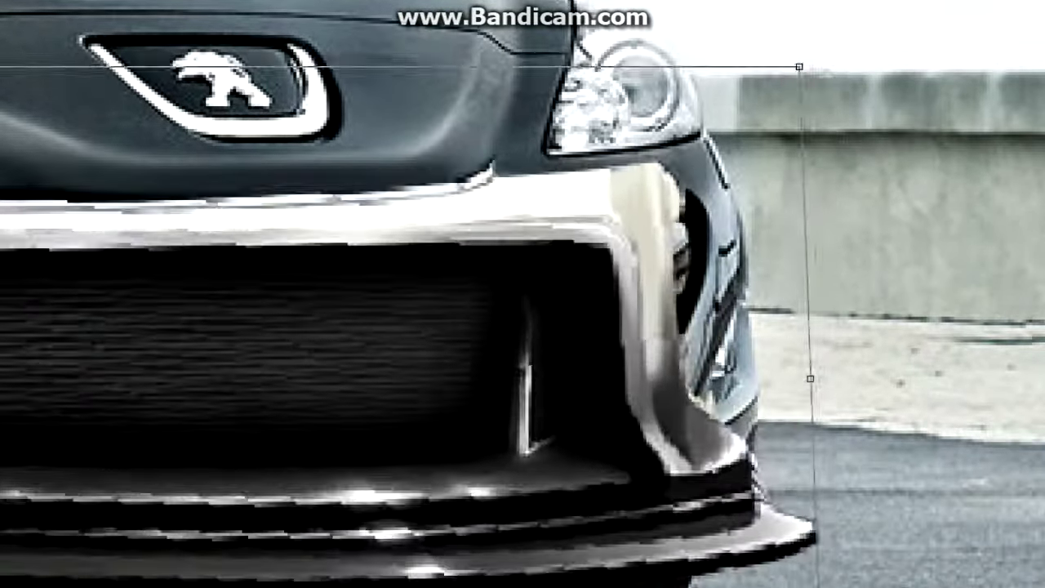
pyautogui.moveTo(804, 67); pyautogui.dragTo(889, 34)
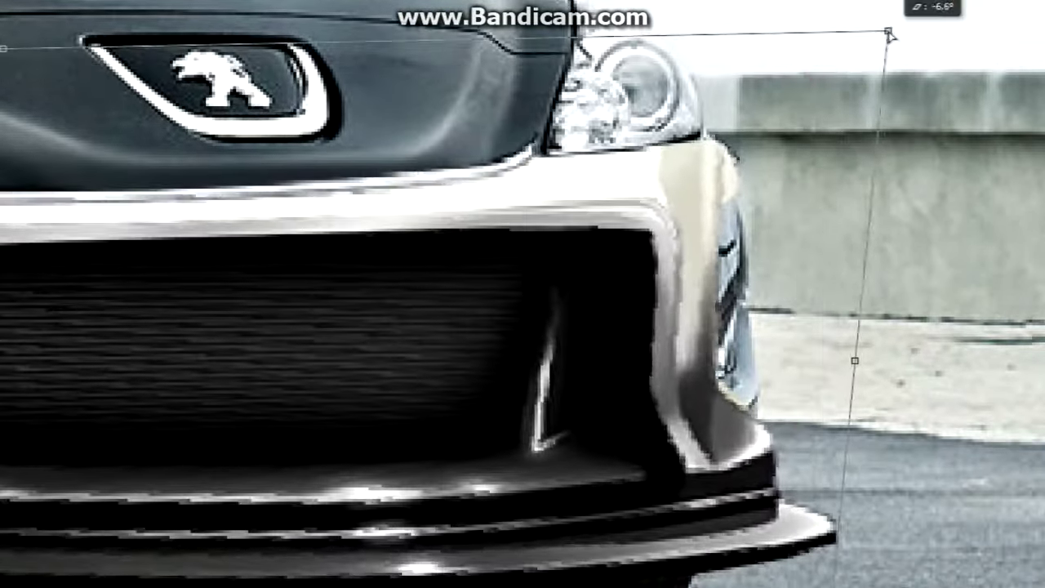
pyautogui.hotkey('ctrl', '0')
pyautogui.press('Return')
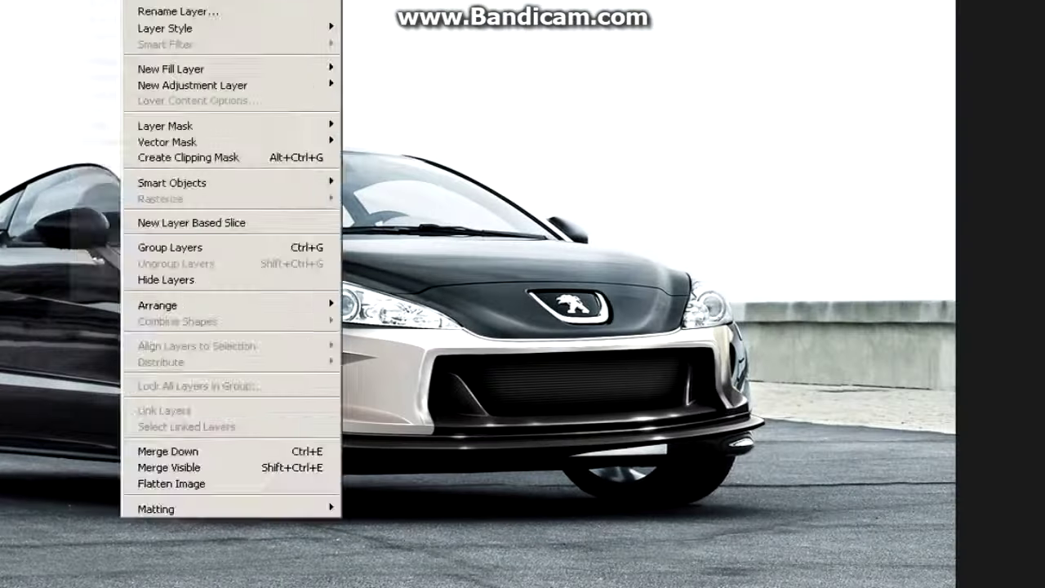
# Step: Adjust the bumper's Levels midtones, then set Brightness to -80 and Contrast to 47
pyautogui.moveTo(808, 72); pyautogui.dragTo(763, 80)
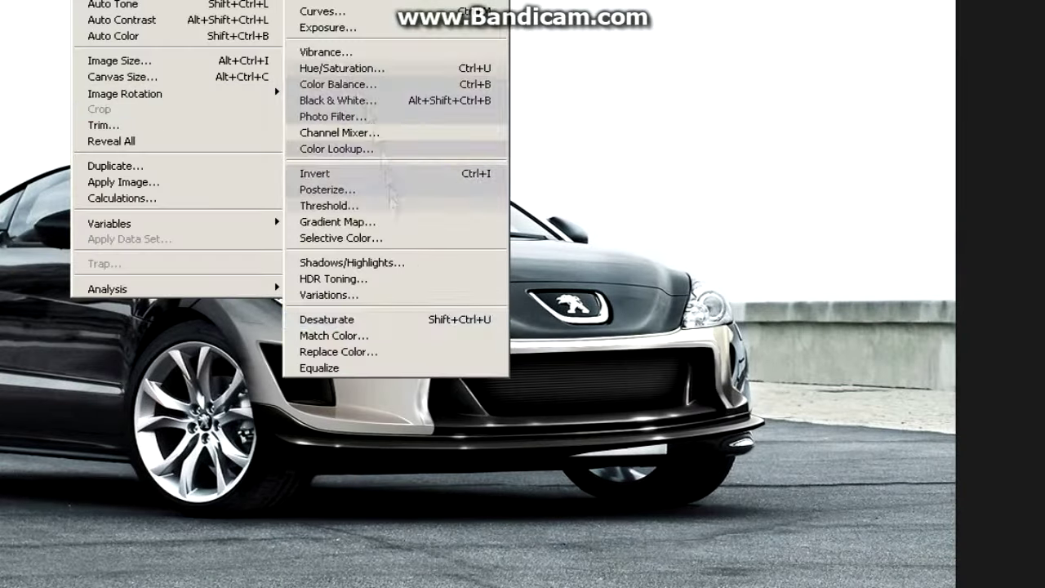
pyautogui.moveTo(950, 328); pyautogui.dragTo(998, 330)
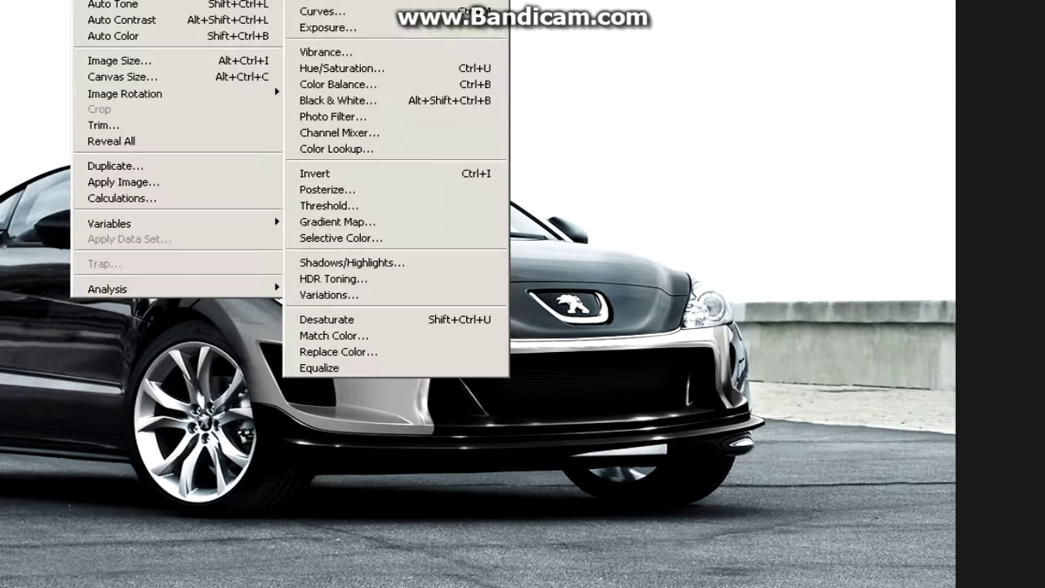
pyautogui.moveTo(816, 120); pyautogui.dragTo(849, 120)
pyautogui.moveTo(821, 159); pyautogui.dragTo(828, 174)
pyautogui.moveTo(808, 75)
pyautogui.mouseDown()
pyautogui.moveTo(677, 87)
pyautogui.moveTo(753, 91)
pyautogui.mouseUp()
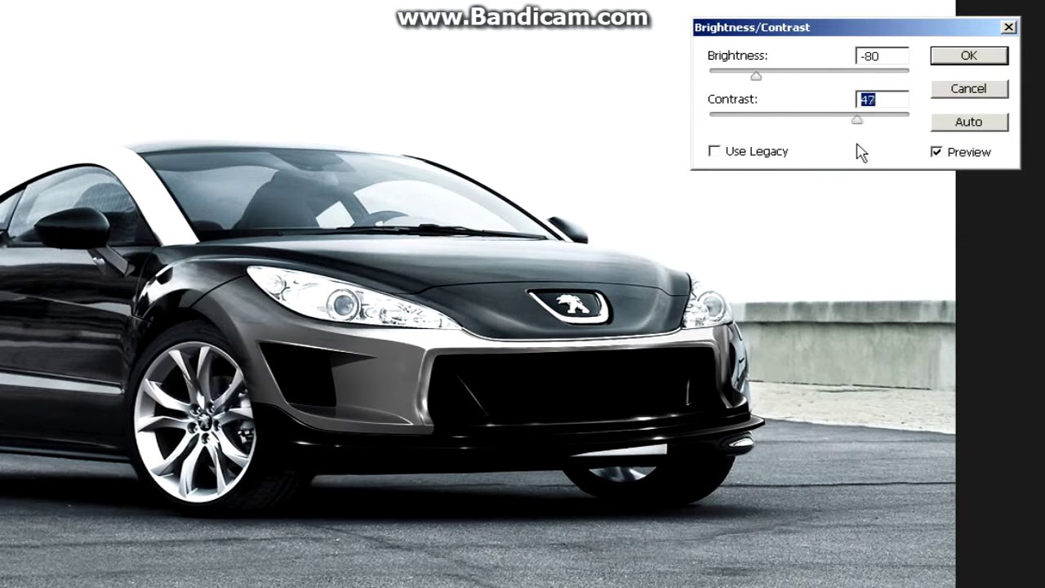
pyautogui.click(952, 56)
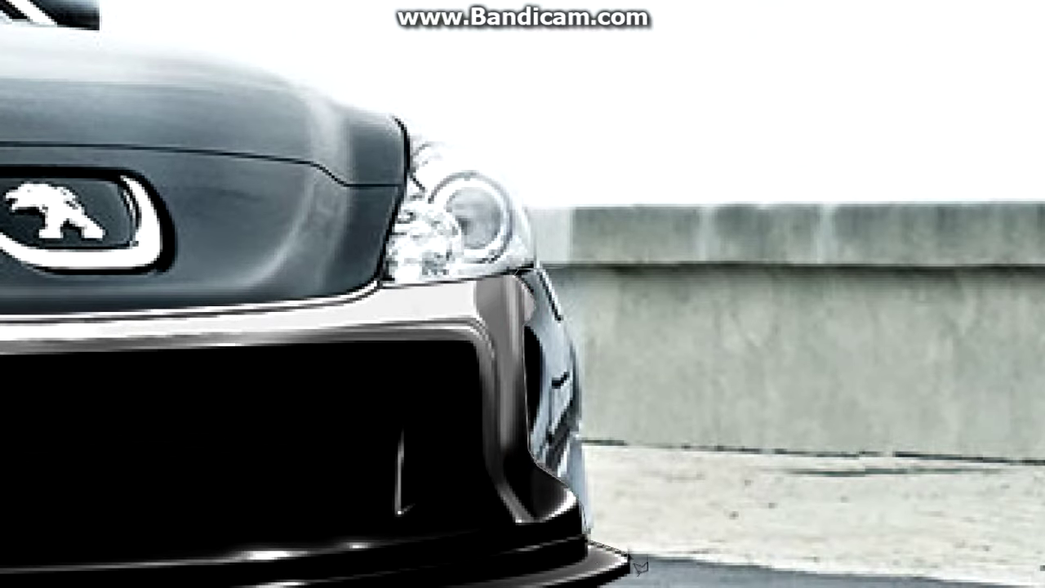
# Step: Trace the wall beside the bumper's right edge, make it a selection, then deselect
pyautogui.doubleClick(630, 266)
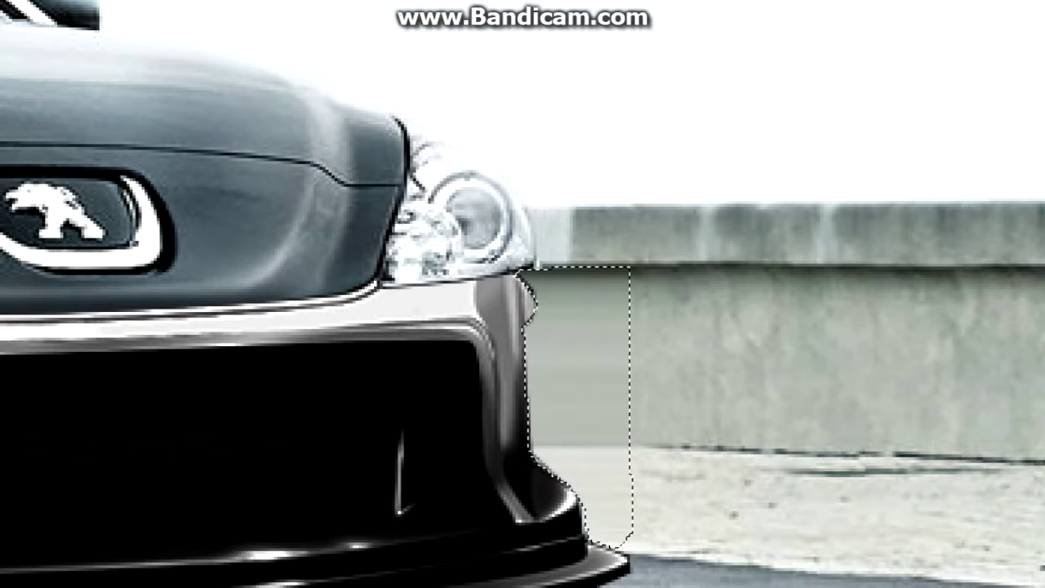
pyautogui.rightClick(632, 186)
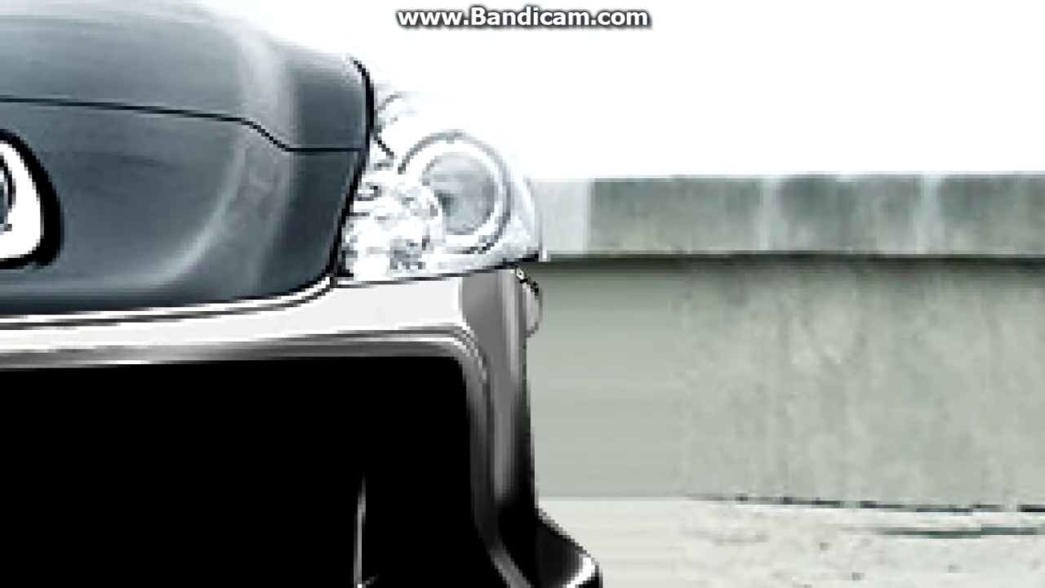
pyautogui.moveTo(507, 152); pyautogui.dragTo(493, 159)
pyautogui.rightClick(516, 278)
pyautogui.press('Return')
pyautogui.click(231, 98)
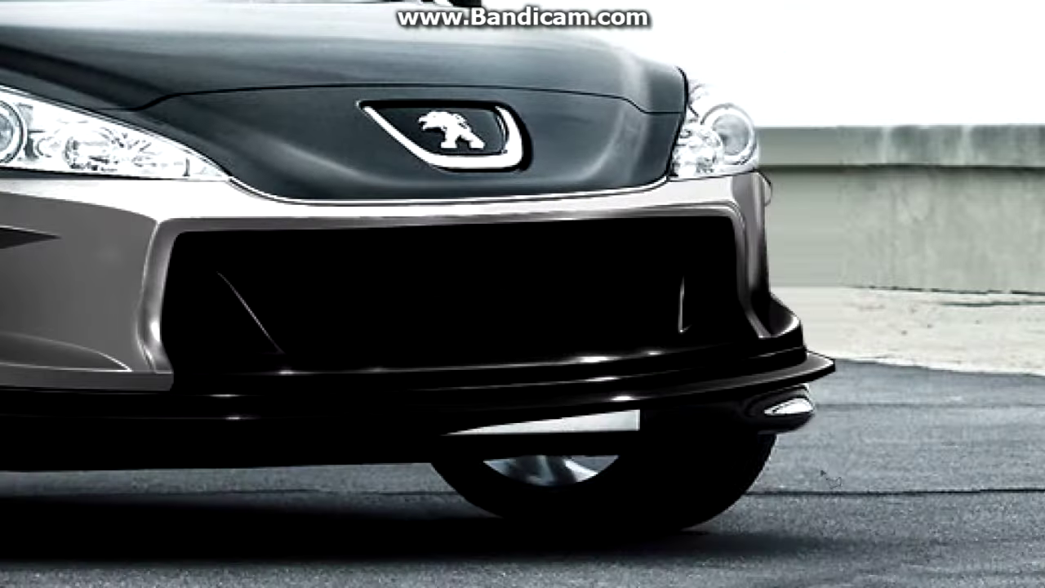
# Step: Free Transform the bumper to stretch it lower and slightly wider
pyautogui.rightClick(598, 207)
pyautogui.click(641, 348)
pyautogui.moveTo(277, 468); pyautogui.dragTo(275, 508)
pyautogui.moveTo(277, 122); pyautogui.dragTo(275, 117)
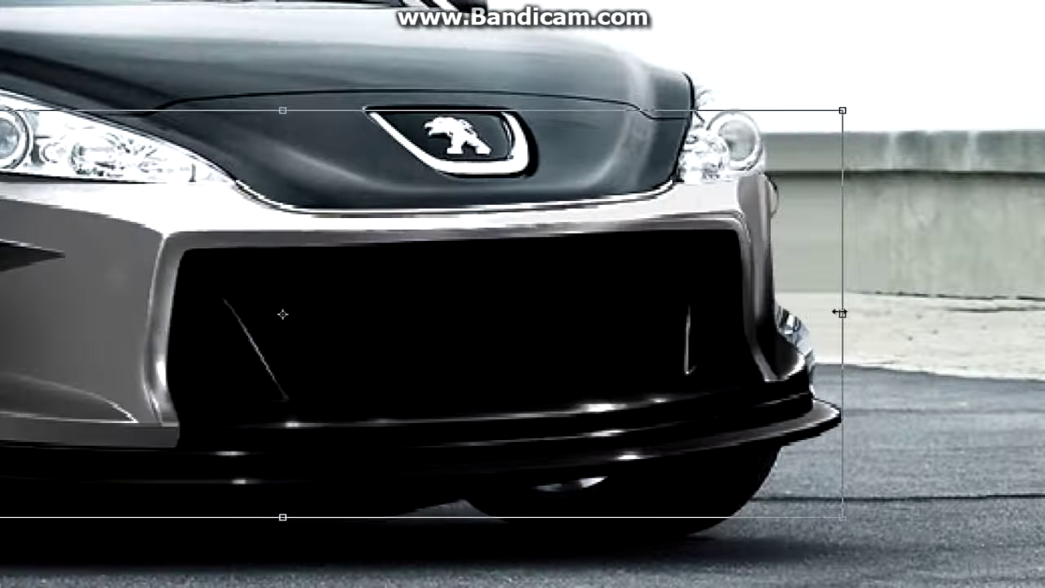
pyautogui.moveTo(682, 305); pyautogui.dragTo(683, 305)
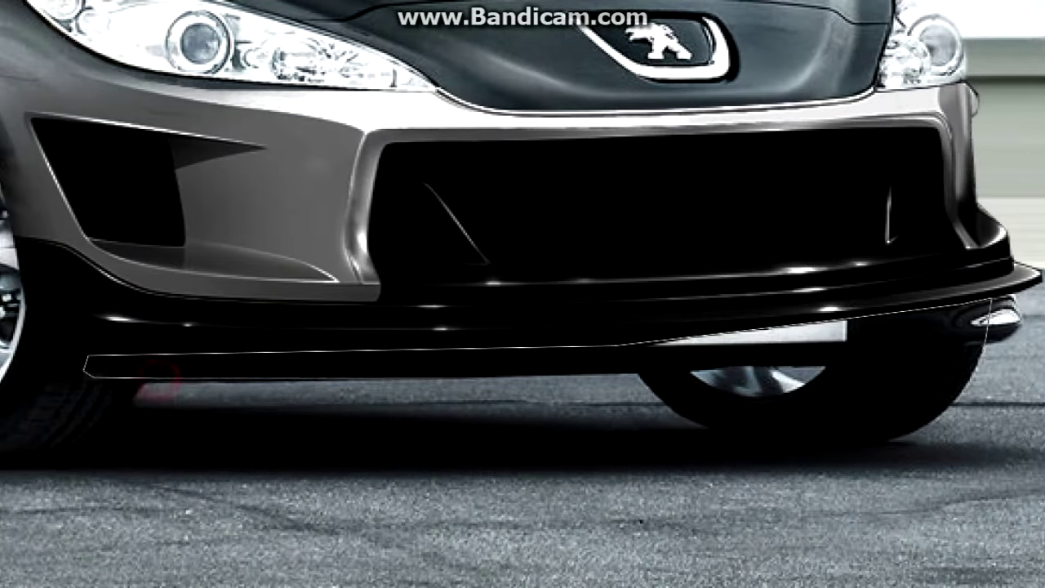
# Step: Select the area under the bumper lip and clone asphalt over the chrome exhaust
pyautogui.click(984, 364)
pyautogui.doubleClick(988, 300)
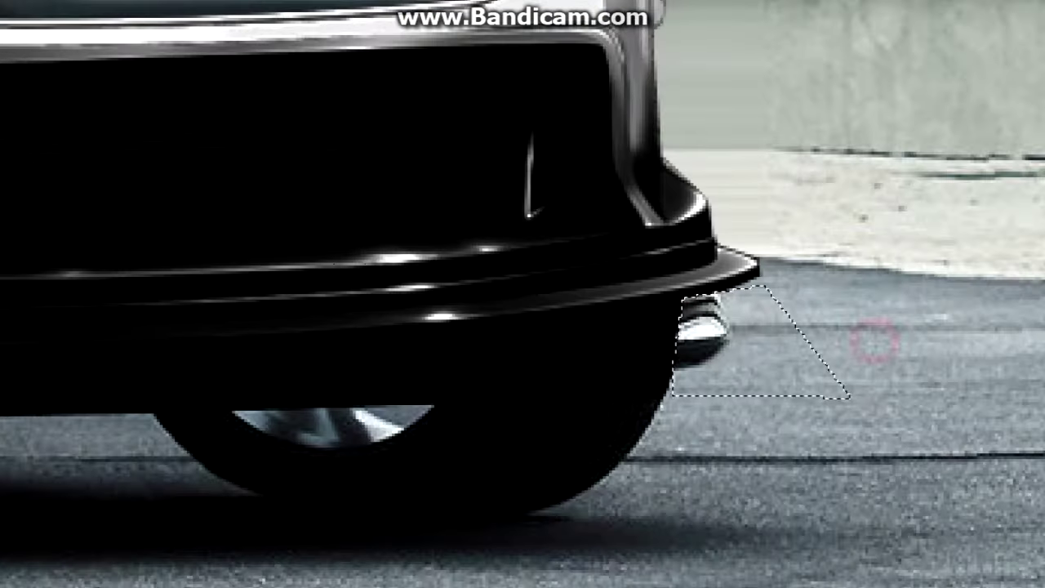
pyautogui.moveTo(876, 341); pyautogui.dragTo(829, 347)
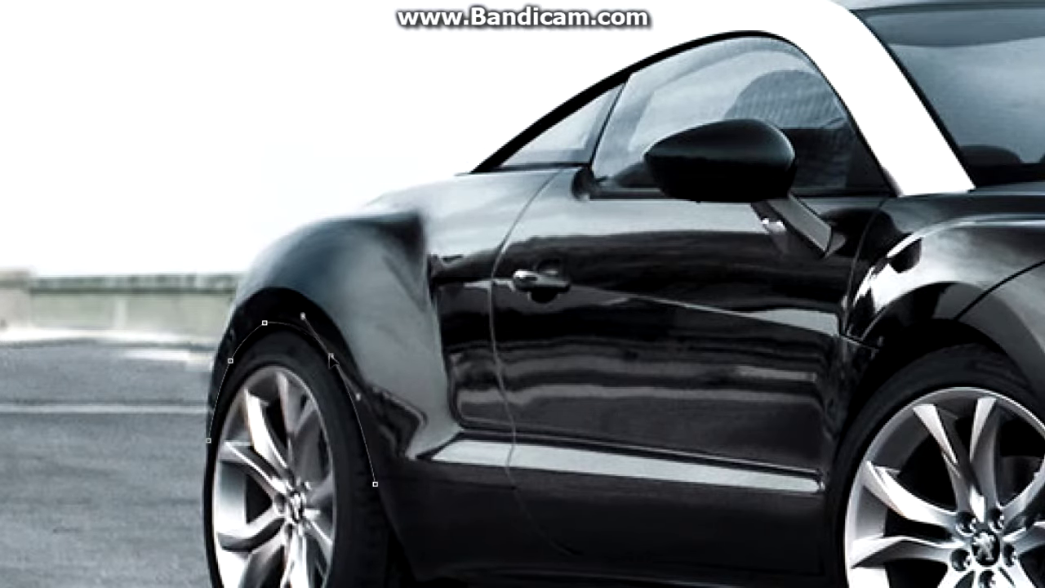
# Step: Continue the Pen path along the sill, around the front wheel arch and beneath the bumper lip
pyautogui.scroll(-2, 418, 508)
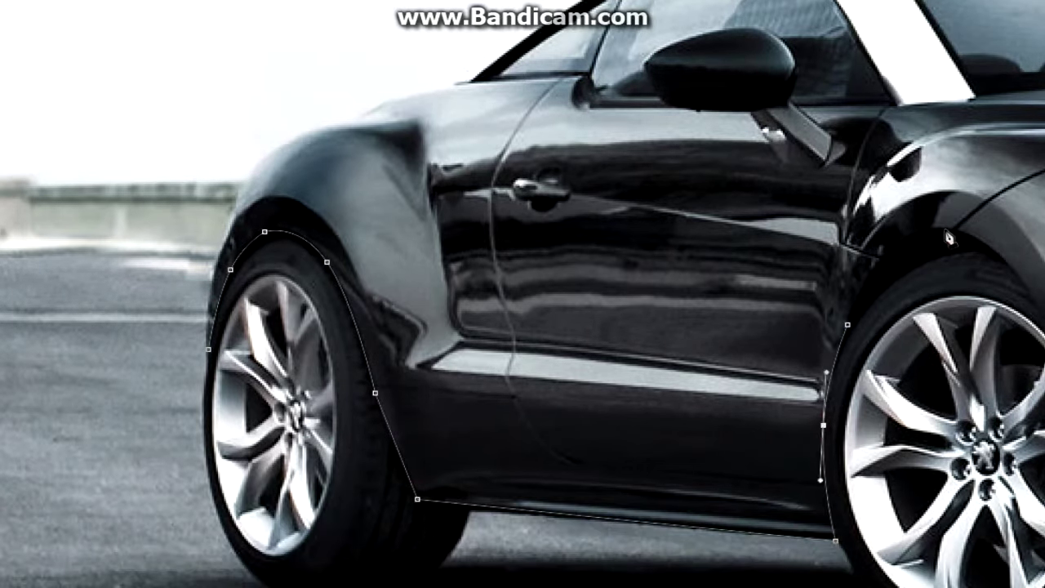
pyautogui.hscroll(10, 895, 249)
pyautogui.scroll(-2, 582, 368)
pyautogui.click(712, 477)
pyautogui.hscroll(12, 968, 438)
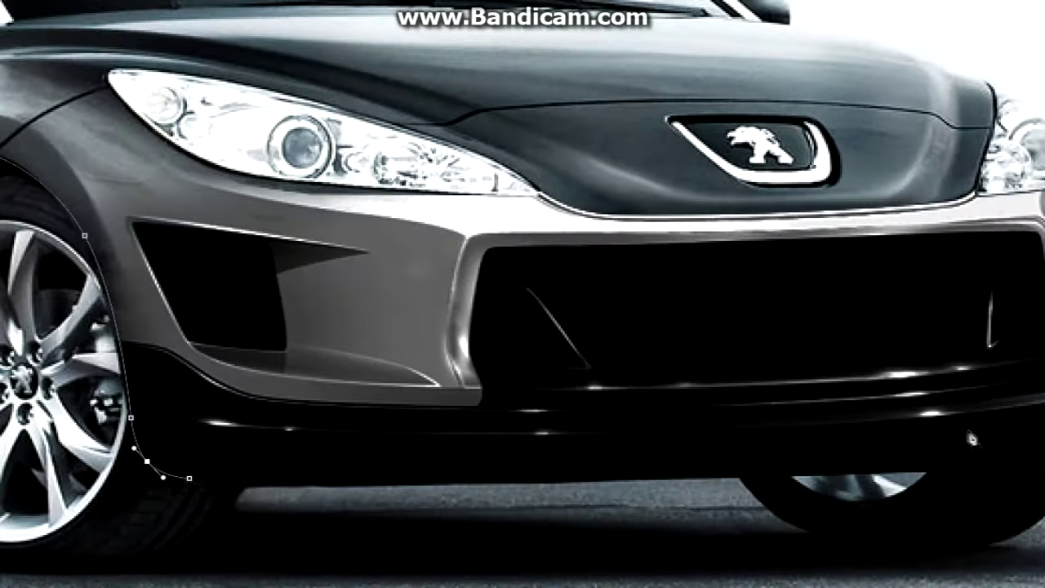
pyautogui.hscroll(9, 712, 408)
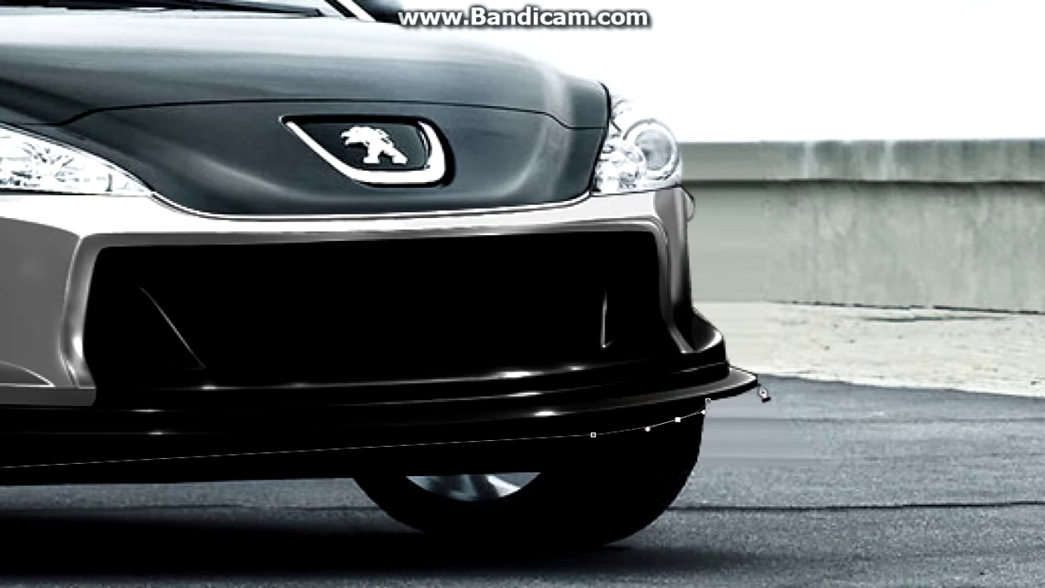
pyautogui.scroll(-3, 984, 384)
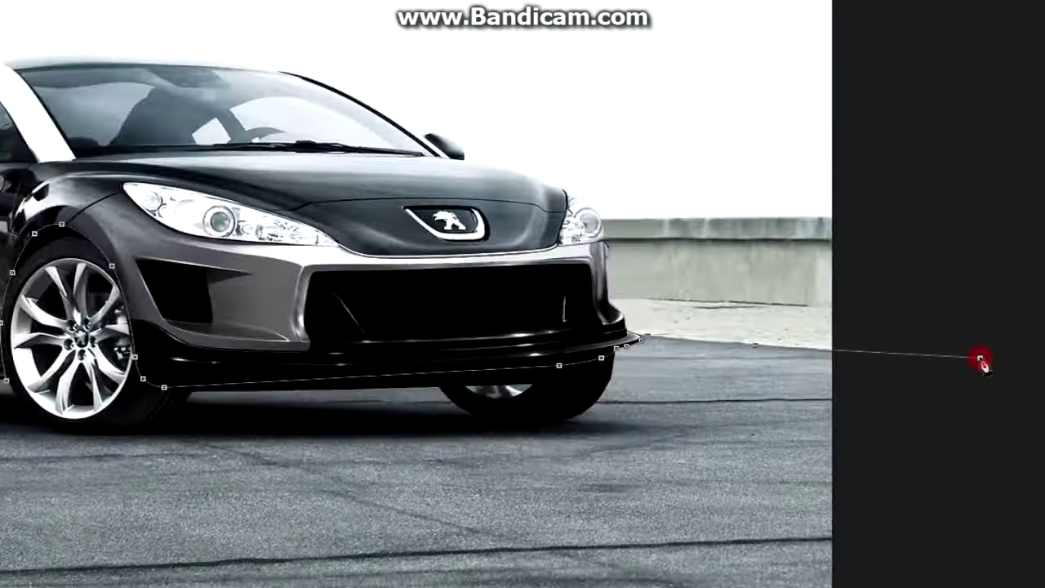
pyautogui.scroll(-1, 982, 362)
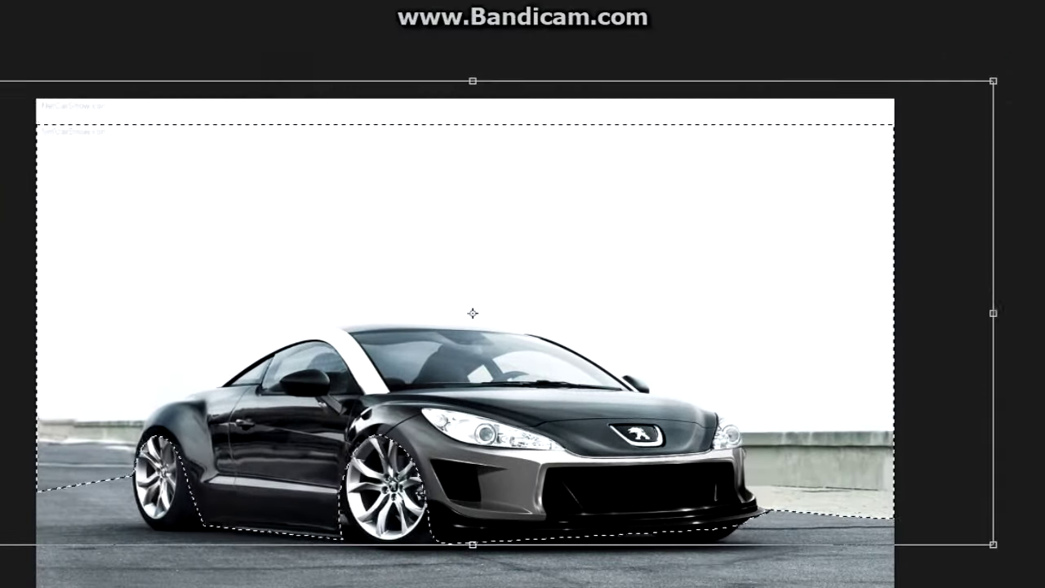
# Step: Rotate the selected car body slightly clockwise, nudge it lower over the wheels, and commit
pyautogui.moveTo(1011, 55); pyautogui.dragTo(1024, 82)
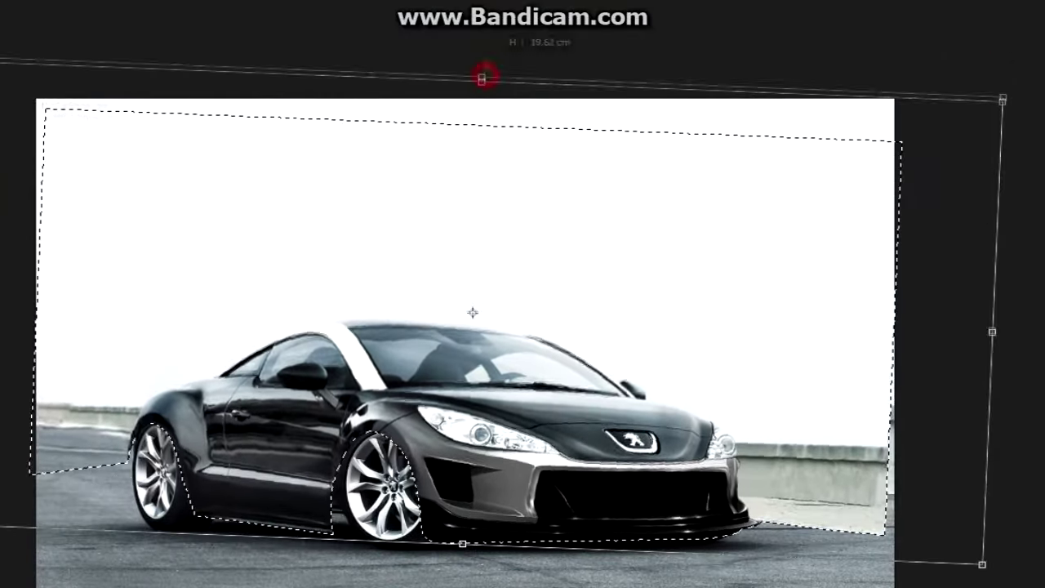
pyautogui.moveTo(542, 307); pyautogui.dragTo(547, 299)
pyautogui.press('Return')
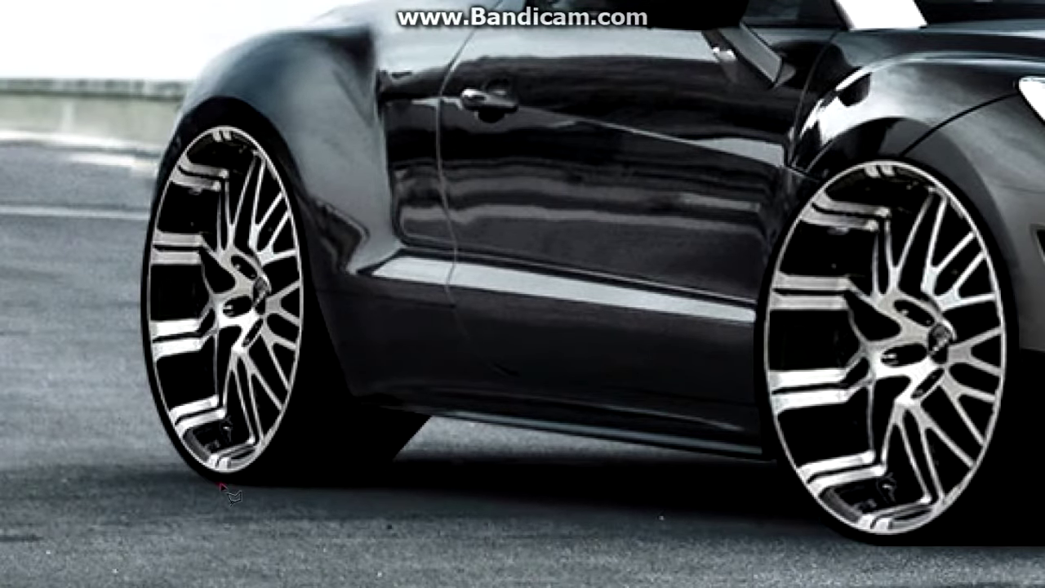
# Step: Close the lasso selection of ground under the sill and dismiss the feather warning
pyautogui.click(226, 485)
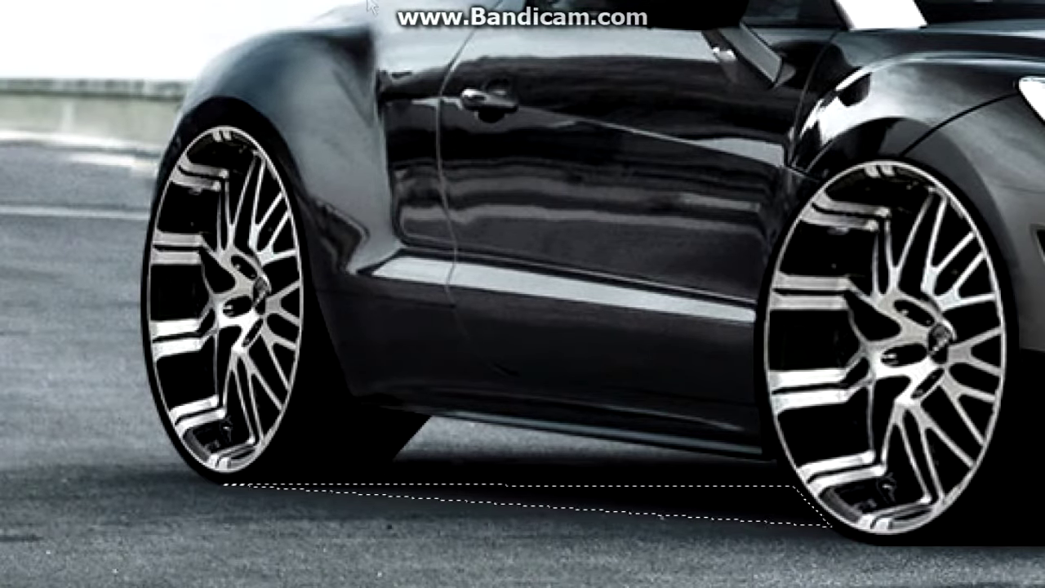
pyautogui.press('Return')
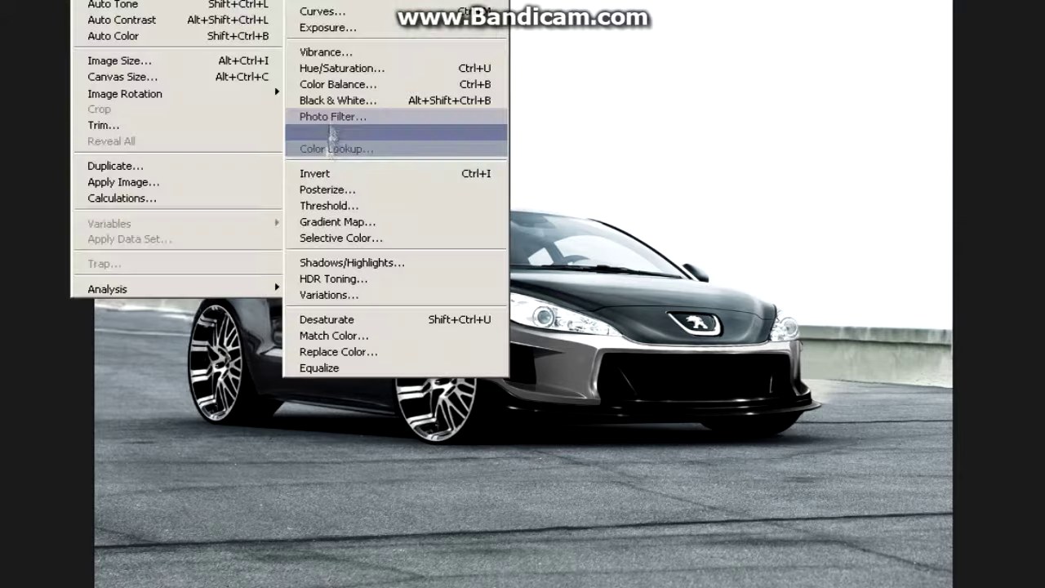
# Step: Apply a Photo Filter with the Violet preset at density 51 to the Peugeot scene
pyautogui.click(330, 133)
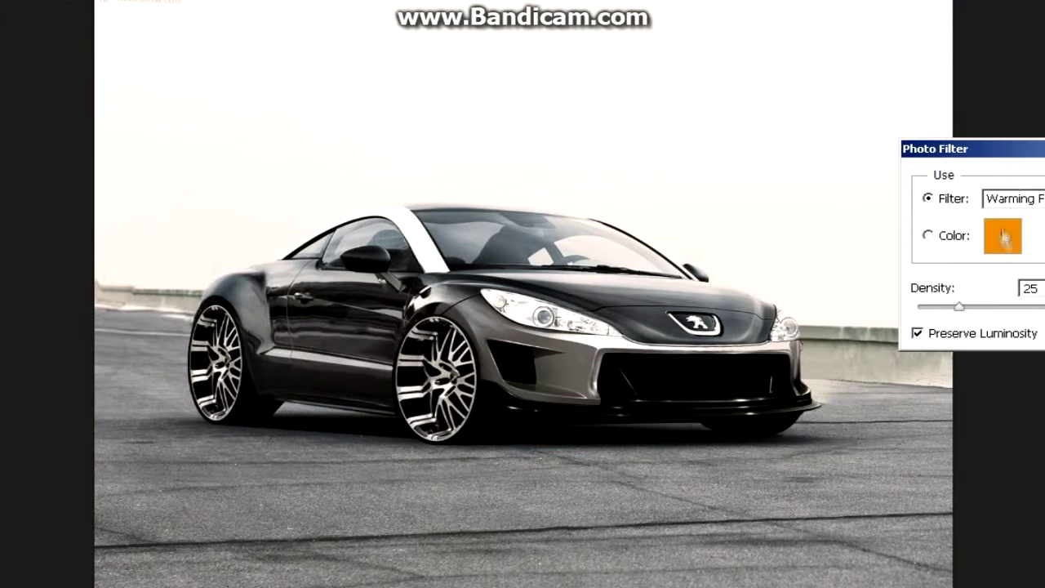
pyautogui.click(1013, 198)
pyautogui.click(1017, 271)
pyautogui.click(1013, 199)
pyautogui.click(1012, 423)
pyautogui.moveTo(960, 306); pyautogui.dragTo(1005, 309)
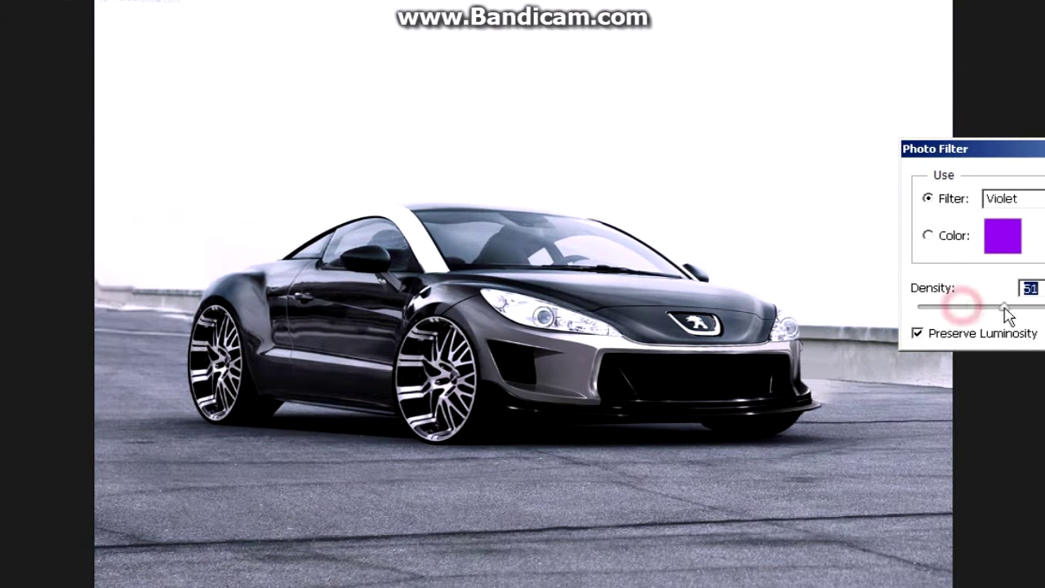